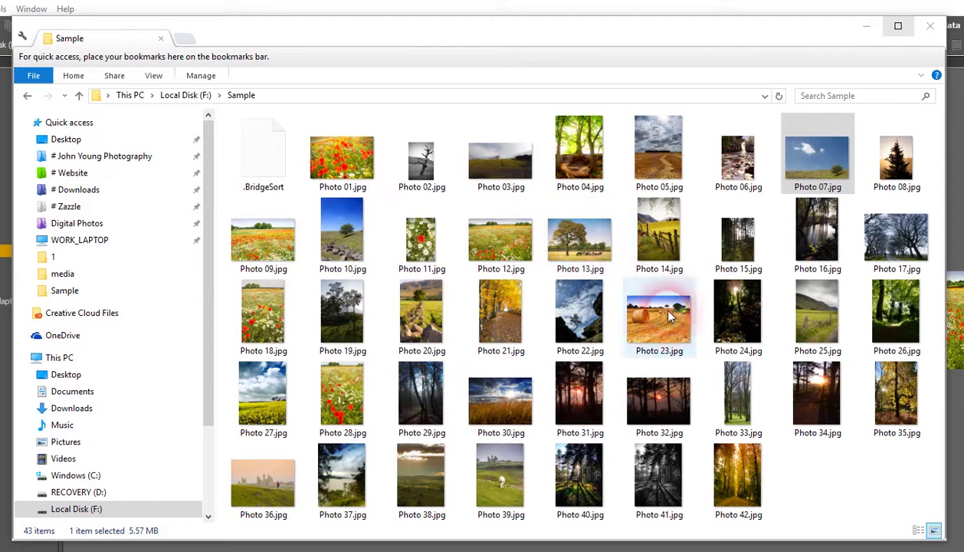
- Try dragging Photo 23 before Photo 01 in Explorer, then switch over to Bridge
left_click_drag(639, 322, 307, 176)
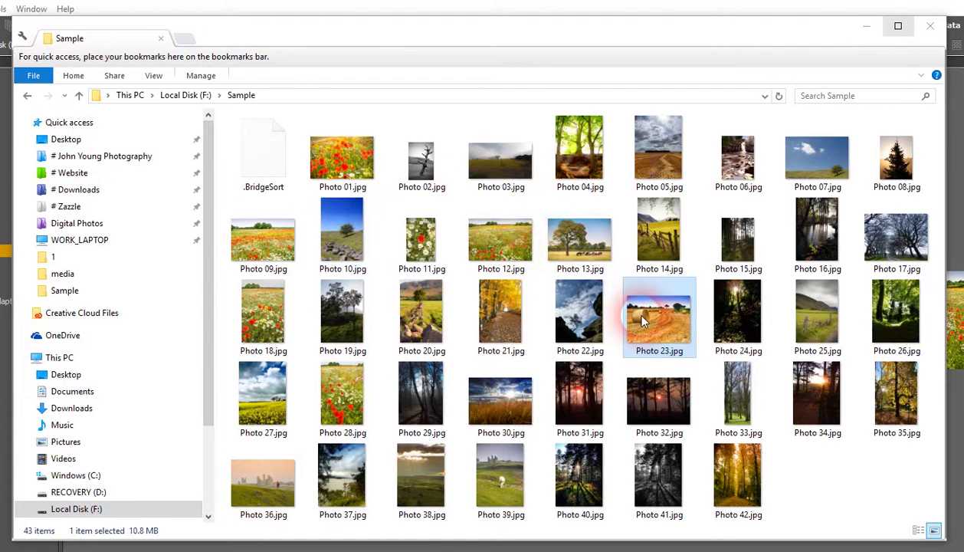
left_click_drag(642, 320, 407, 206)
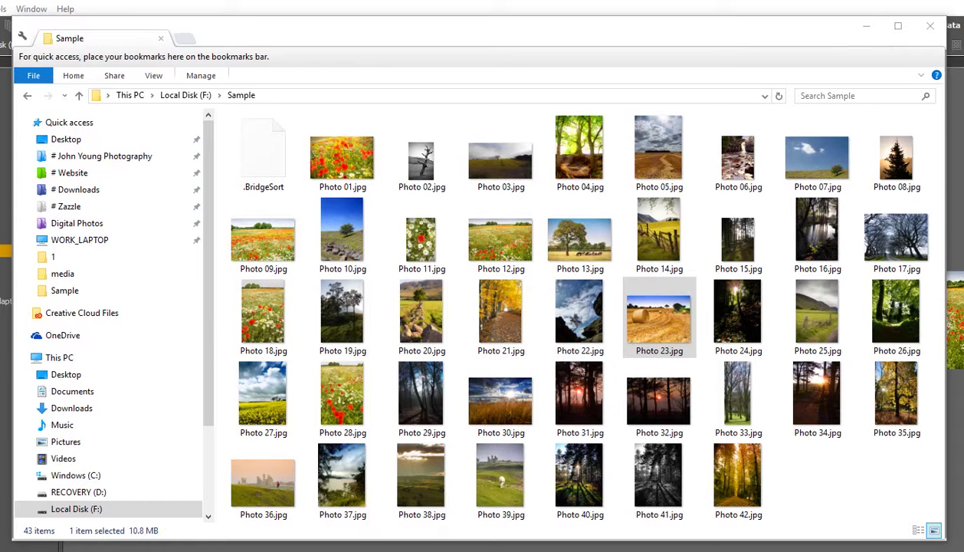
key("alt+Tab")
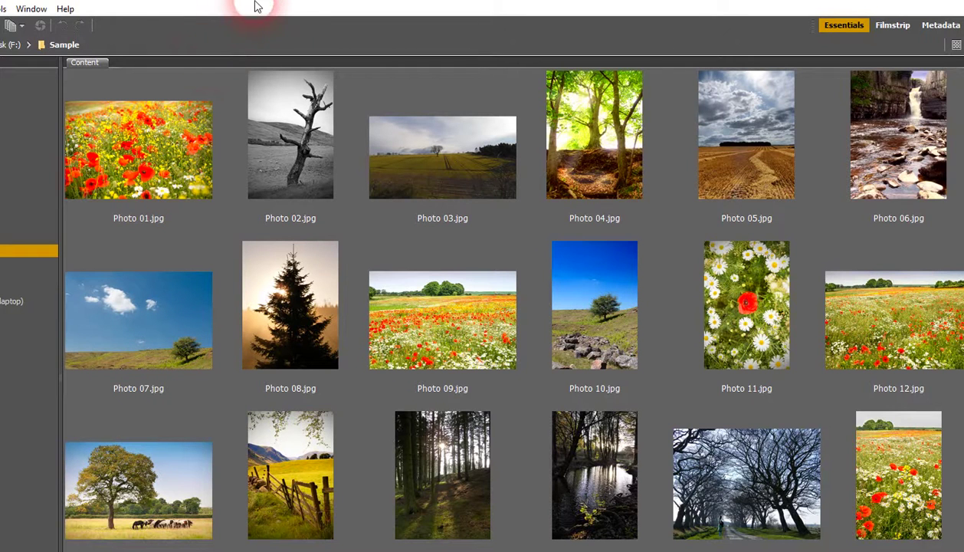
- Drag thumbnails so the Bridge order begins Photo 11, 17, 08, 02, 06, 10
left_click_drag(263, 5, 255, 12)
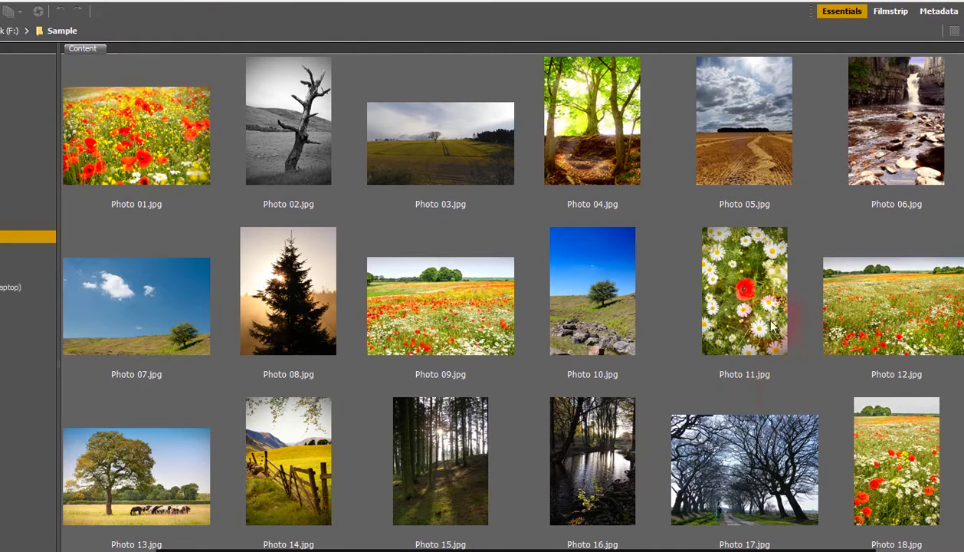
left_click_drag(747, 309, 98, 134)
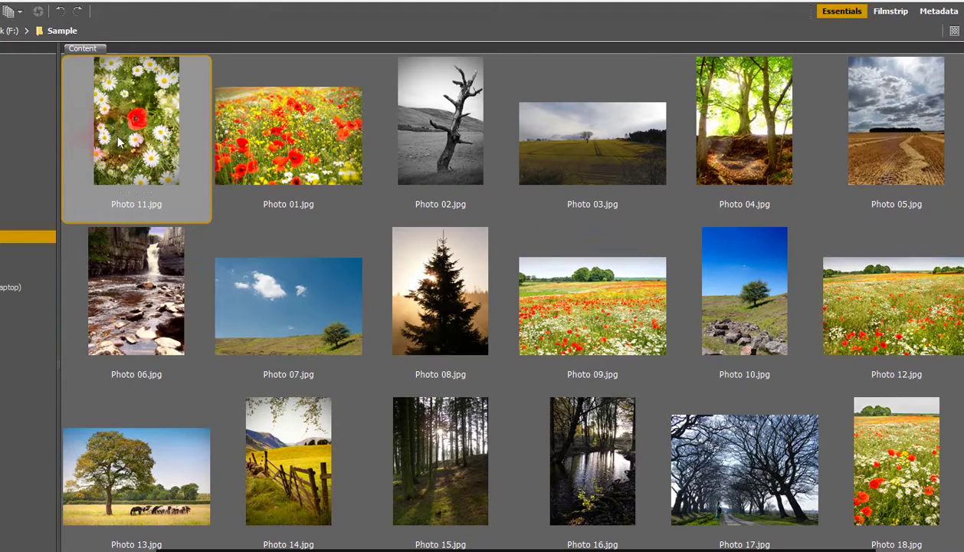
left_click_drag(758, 459, 229, 128)
left_click_drag(571, 307, 460, 163)
left_click_drag(702, 162, 556, 150)
left_click_drag(445, 299, 701, 150)
left_click_drag(927, 319, 836, 177)
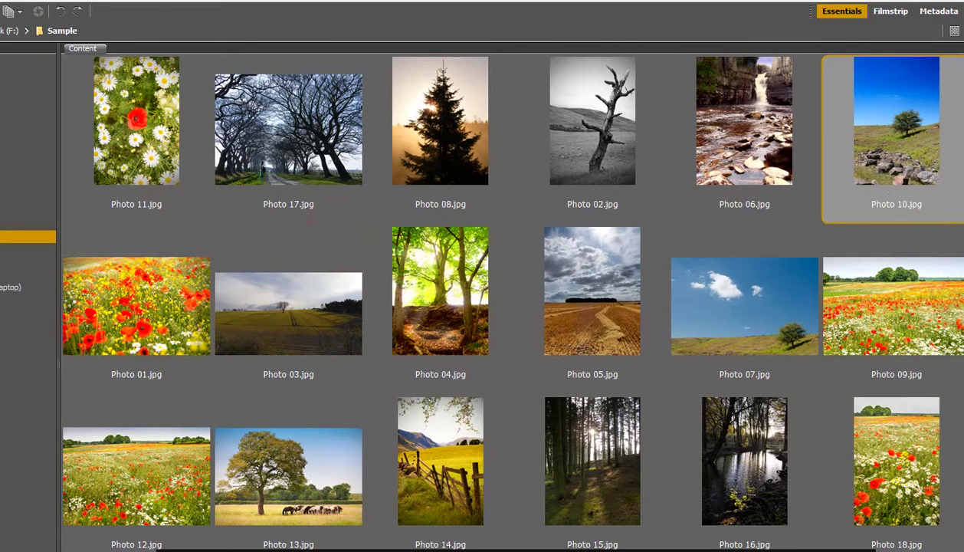
key("alt+Tab")
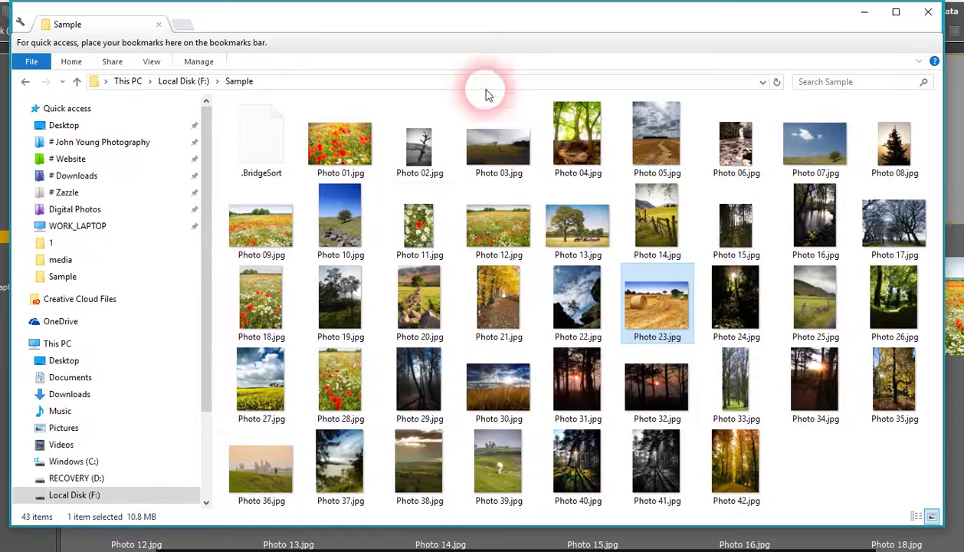
left_click_drag(483, 26, 474, 222)
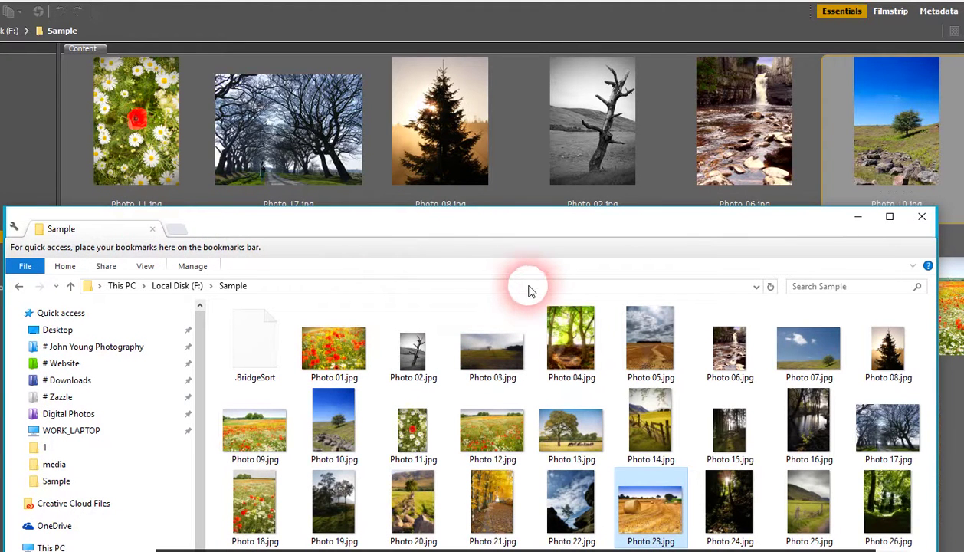
left_click(394, 25)
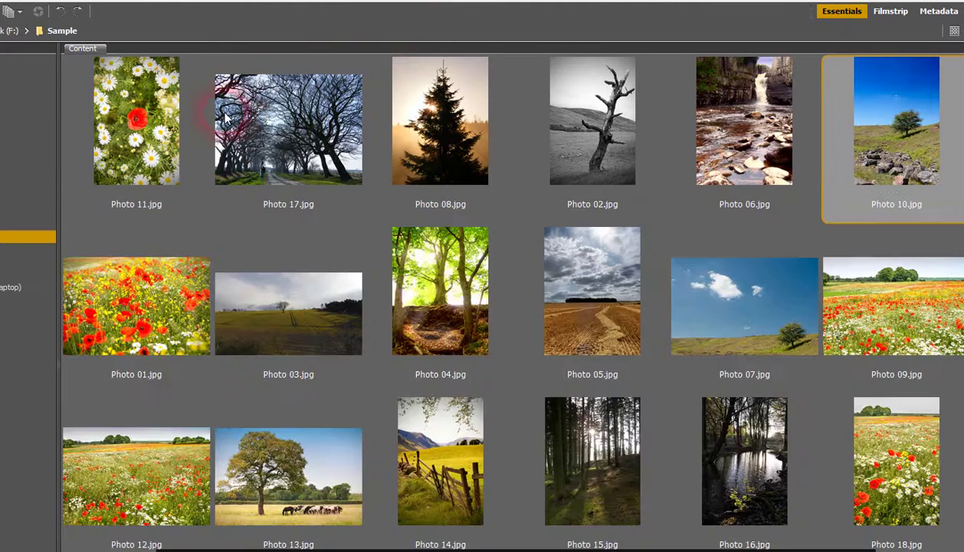
- Select all the Sample photos from Photo 11 and open Batch Rename
left_click(139, 159)
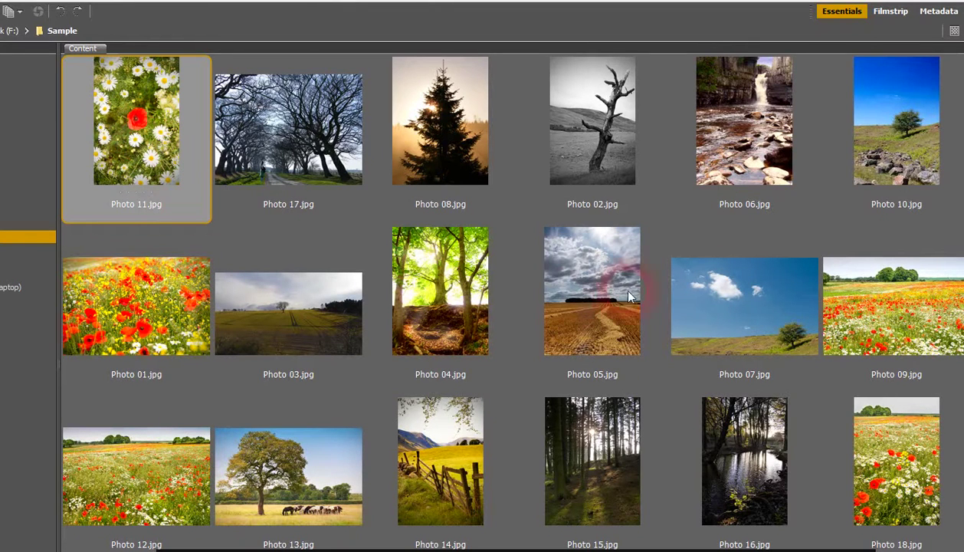
left_click(166, 159)
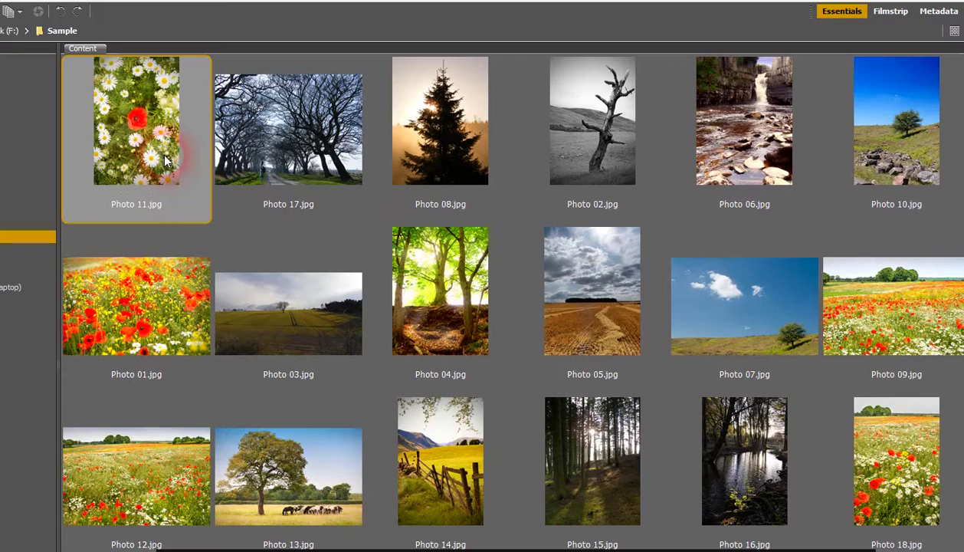
scroll(692, 404, "down", 8)
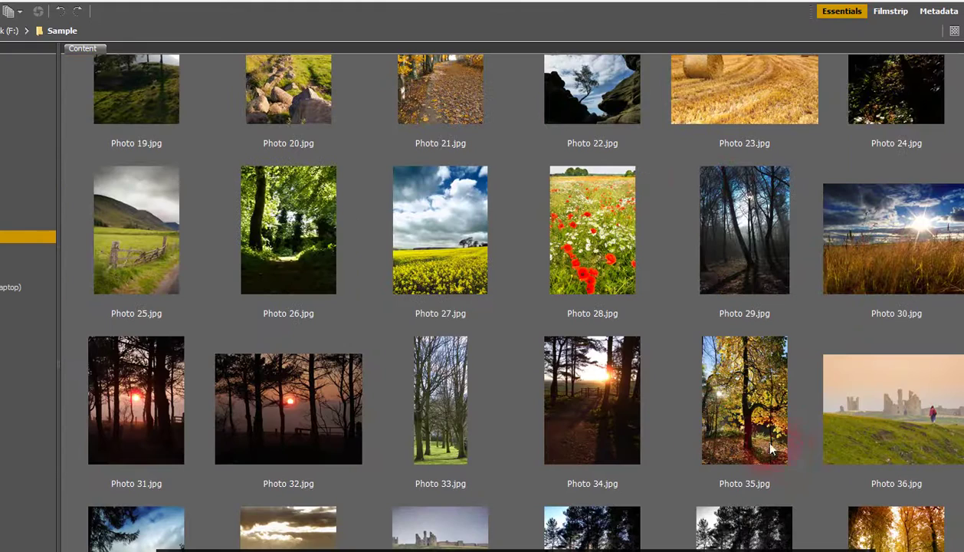
left_click(874, 500, "shift")
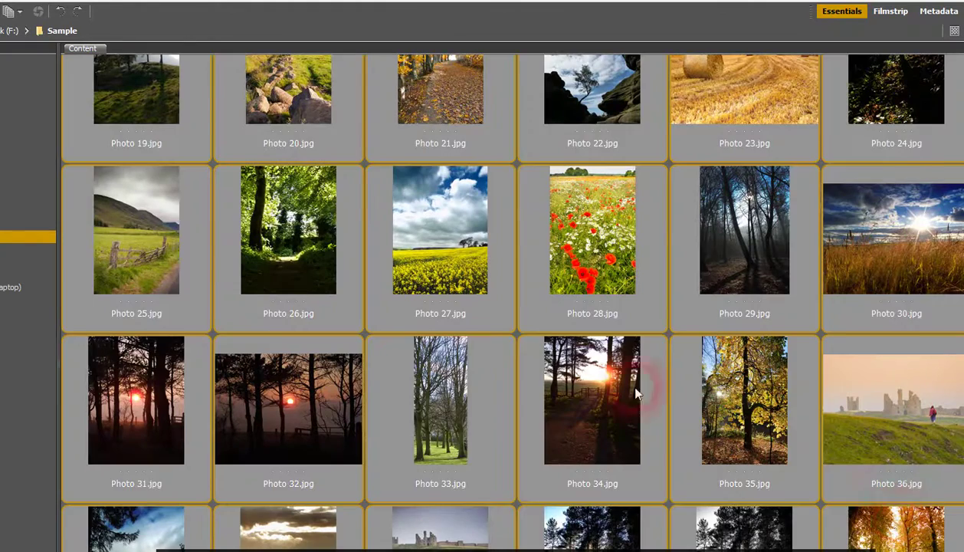
scroll(460, 329, "up", 8)
mouse_move(262, 270)
left_mouse_down()
mouse_move(91, 156)
mouse_move(159, 141)
left_mouse_up()
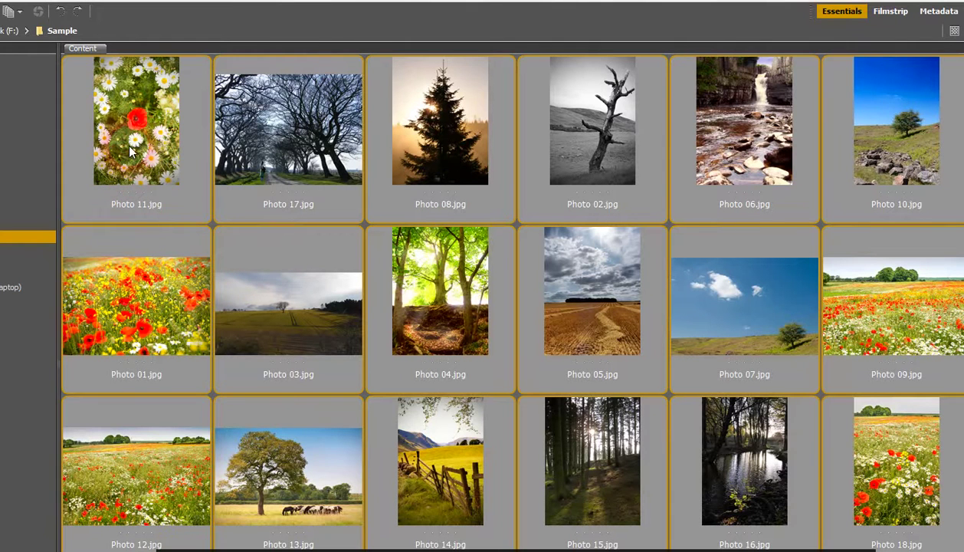
right_click(127, 143)
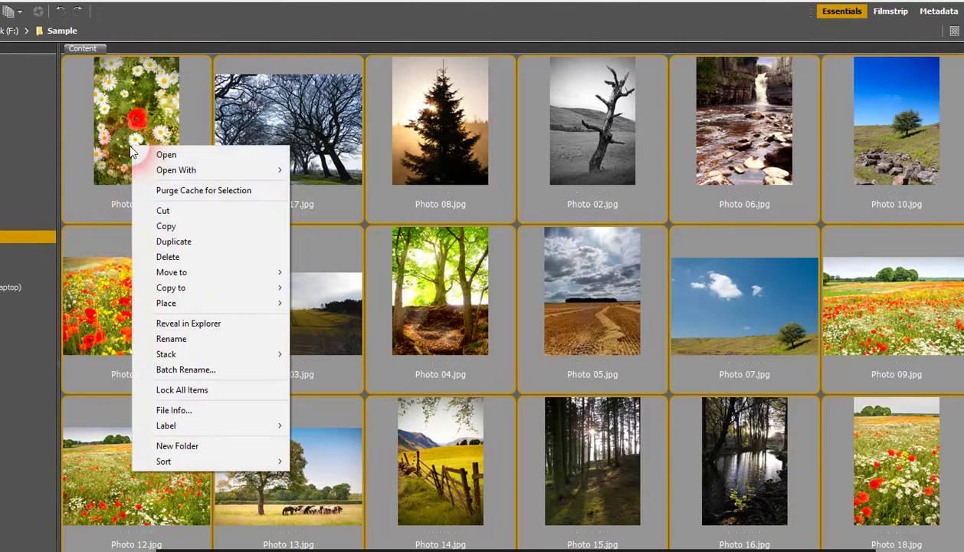
left_click(251, 368)
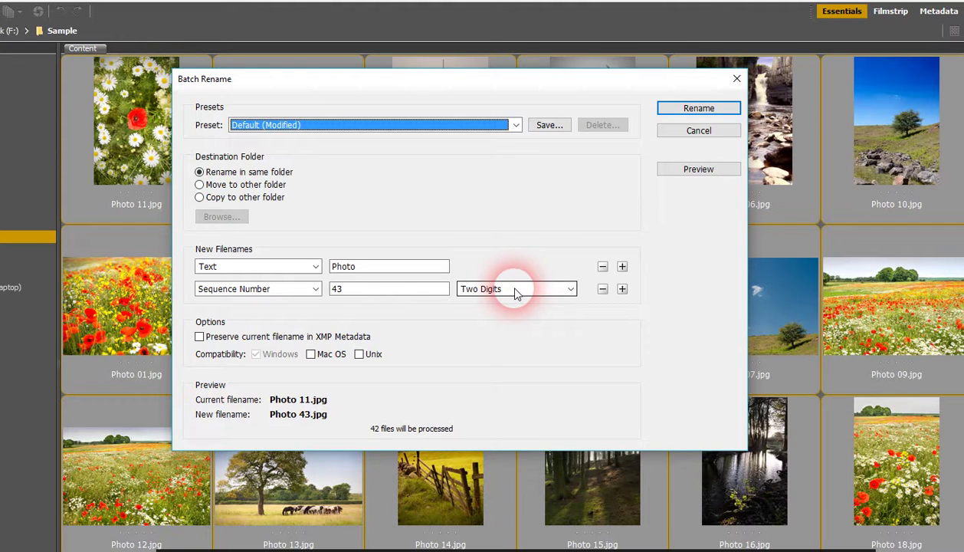
- Batch-rename all 42 photos as Photo with two-digit numbers starting at 01
left_click(515, 291)
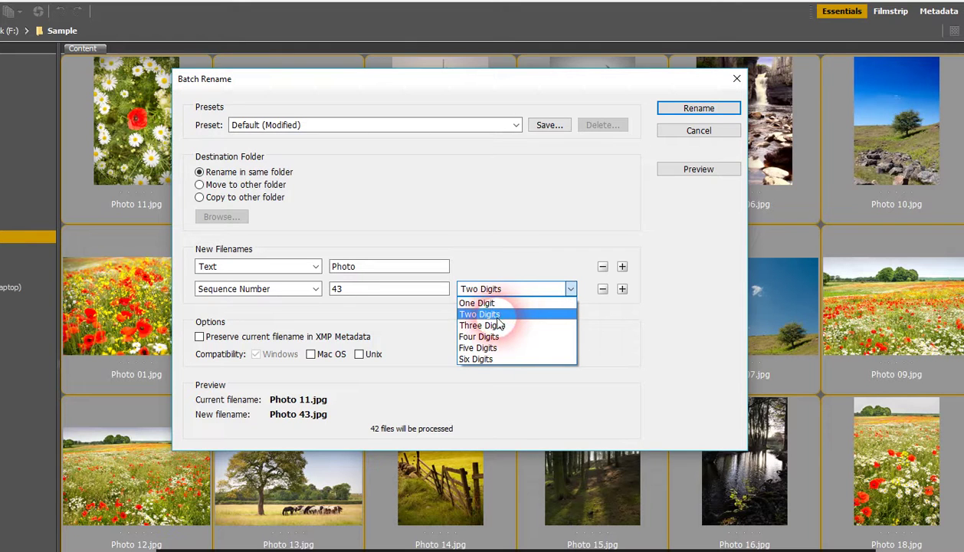
left_click(497, 318)
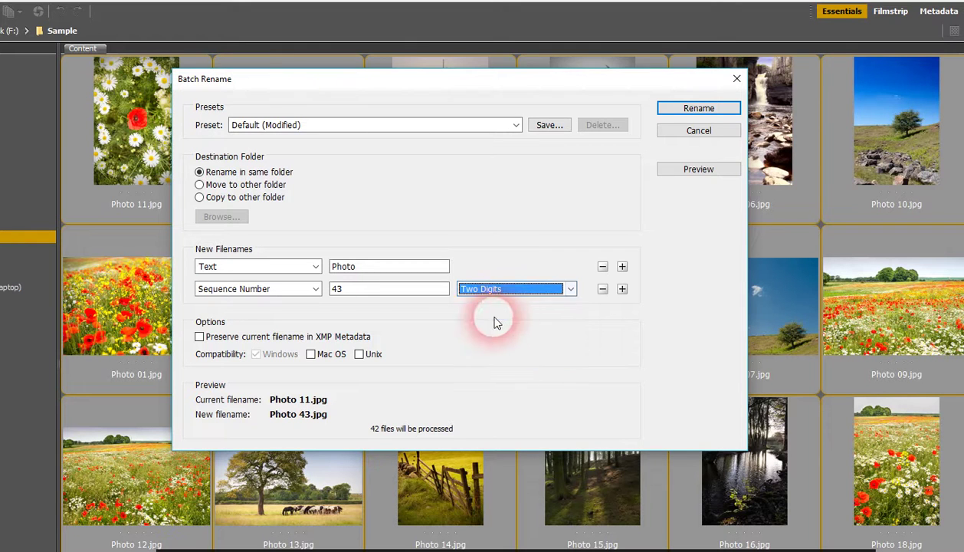
double_click(351, 295)
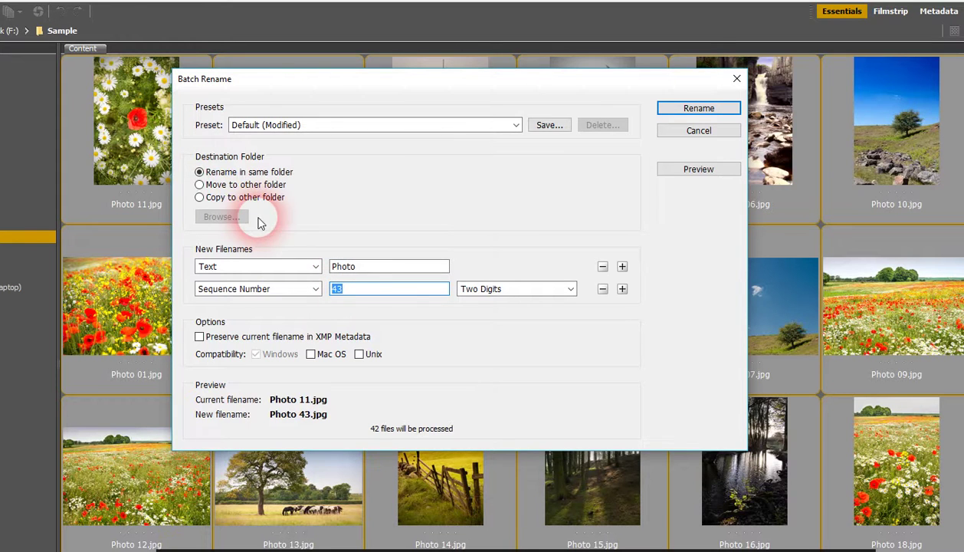
type("1")
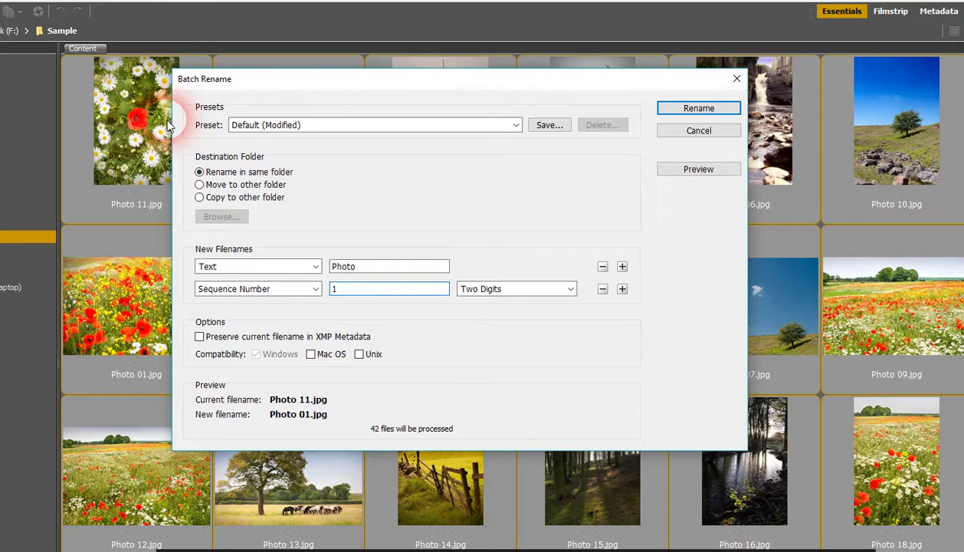
left_click(698, 108)
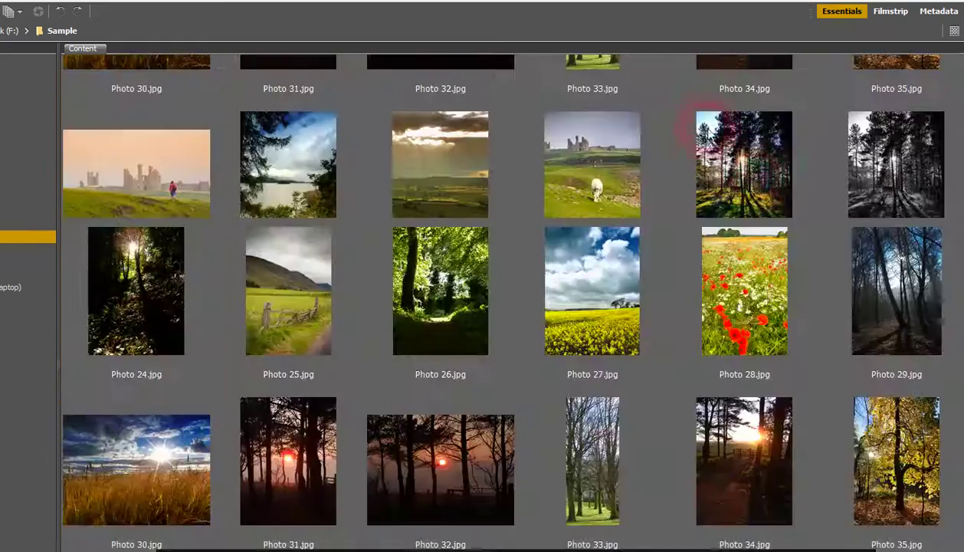
- Sort the Bridge thumbnails by filename so Photo 01.jpg comes first
left_click(484, 313)
scroll(499, 331, "up", 1)
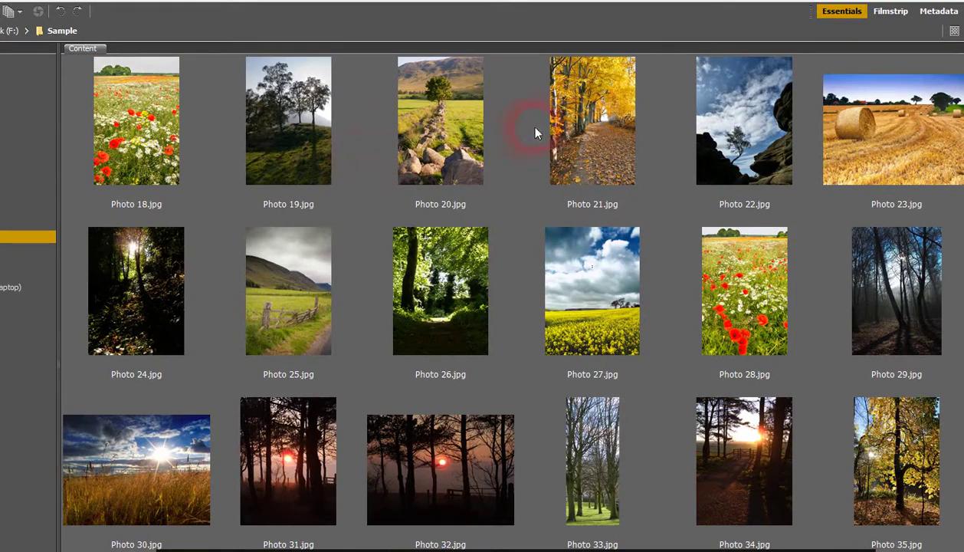
right_click(508, 90)
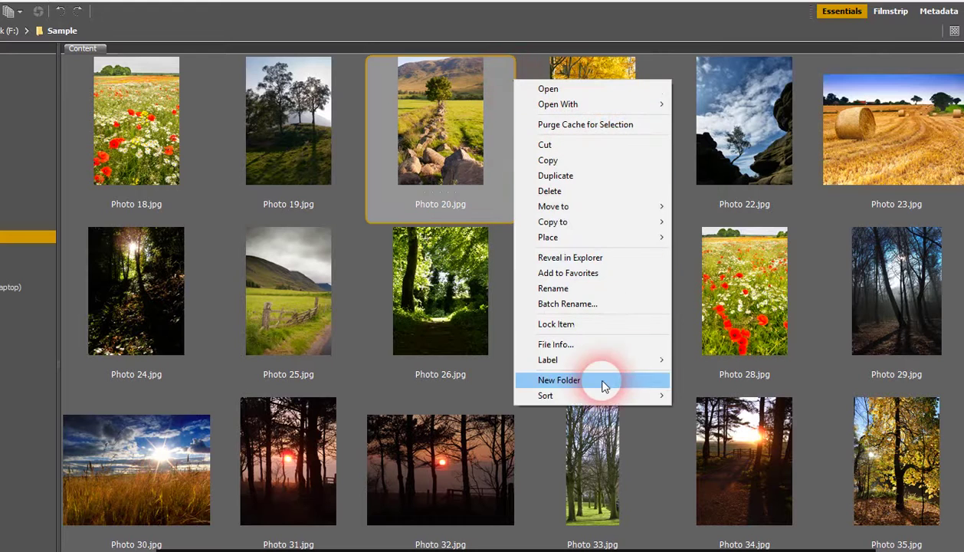
mouse_move(602, 393)
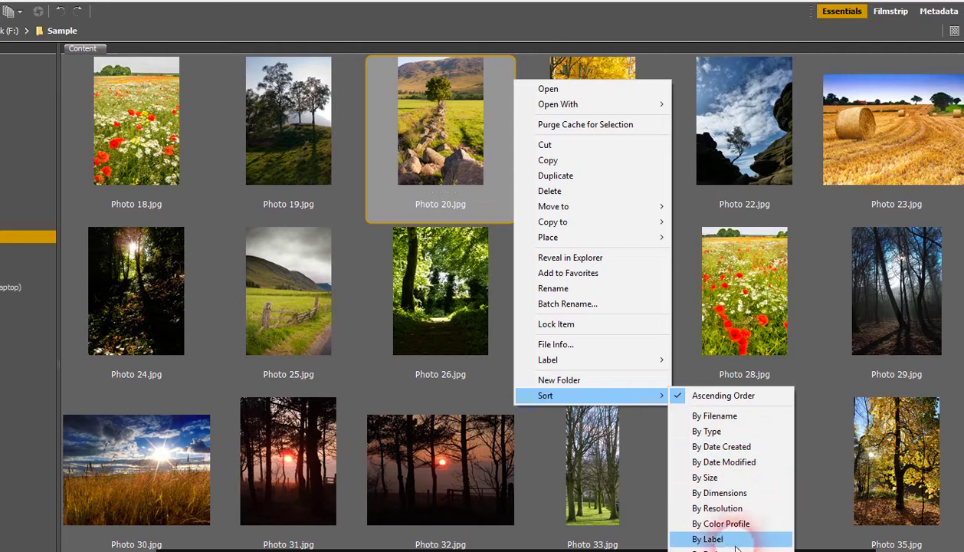
left_click(742, 416)
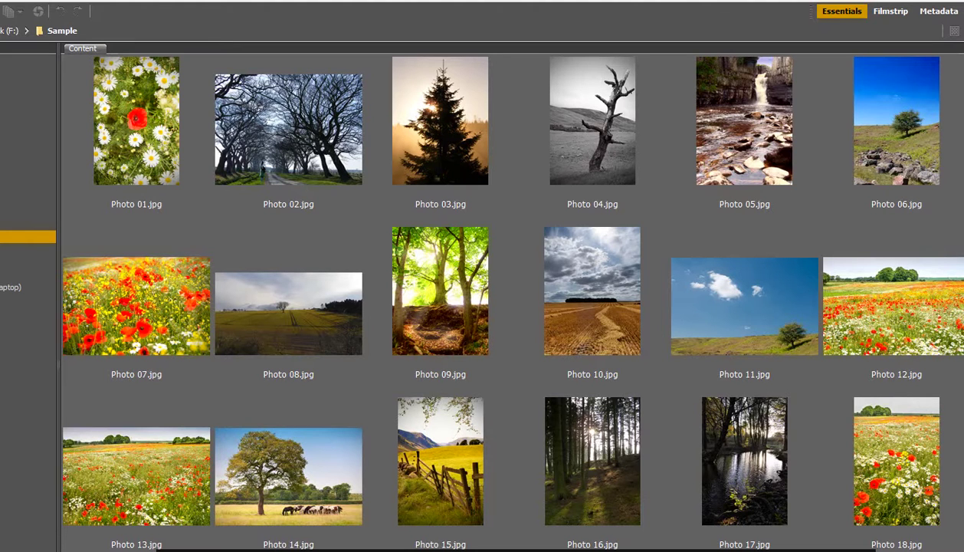
key("alt+Tab")
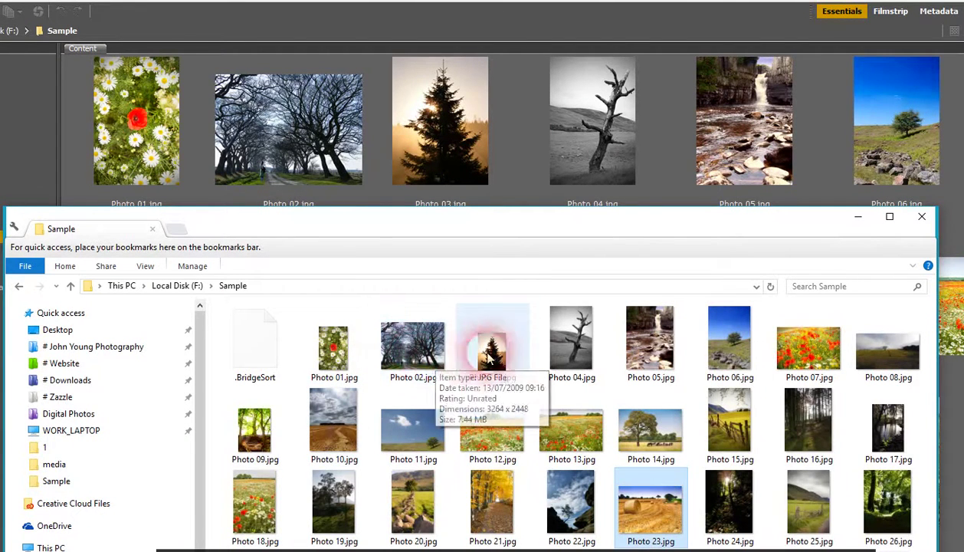
- Raise the Explorer window until Photo 01.jpg through Photo 42.jpg all show in order
left_click_drag(544, 227, 524, 217)
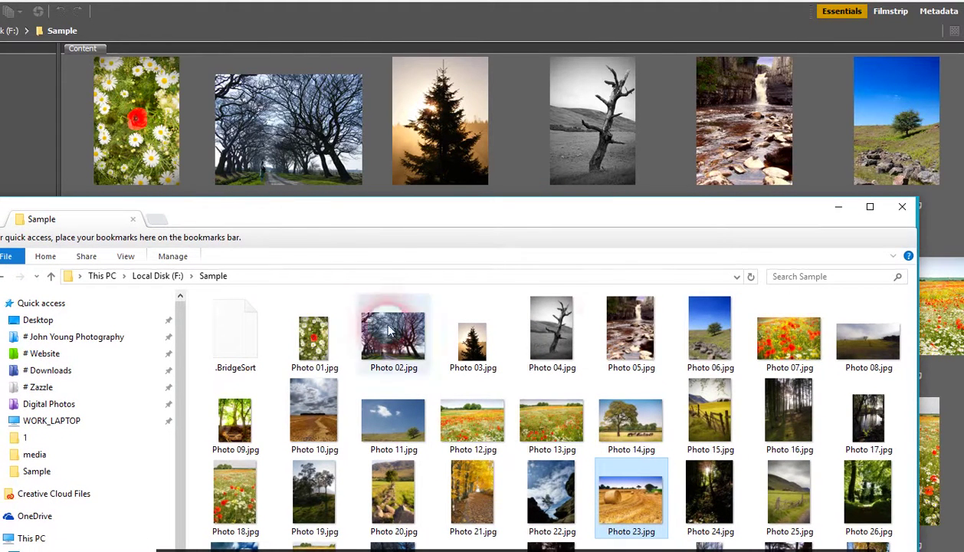
mouse_move(605, 335)
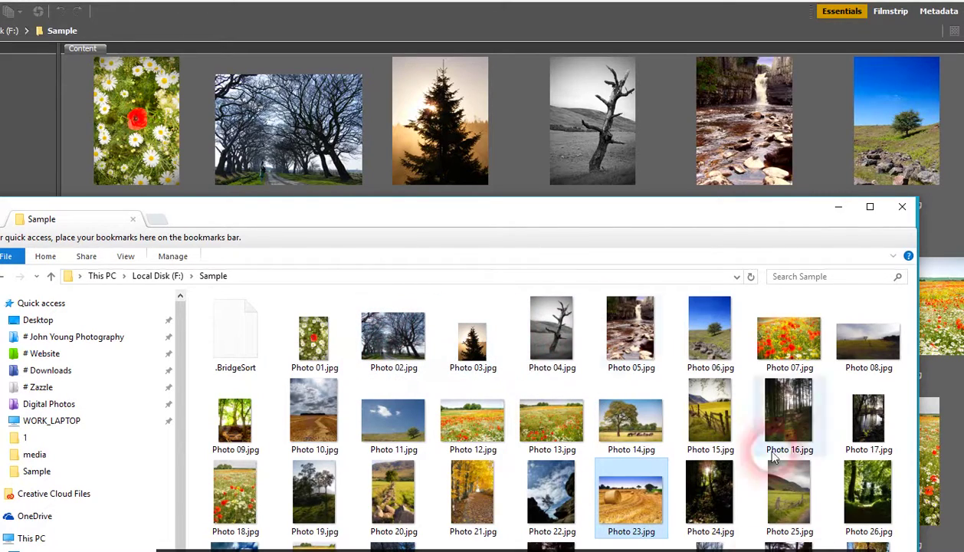
left_click_drag(523, 217, 532, 197)
left_click(280, 120)
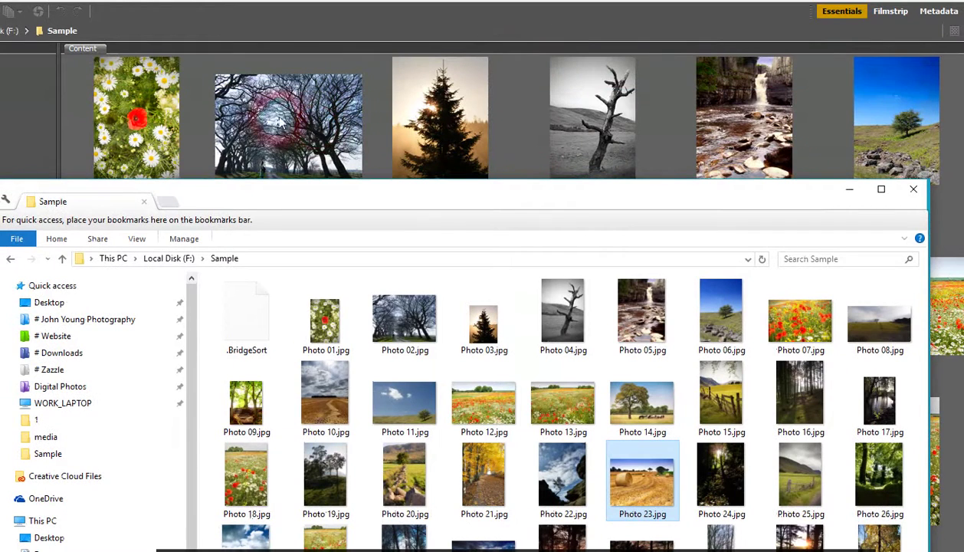
left_click(710, 219)
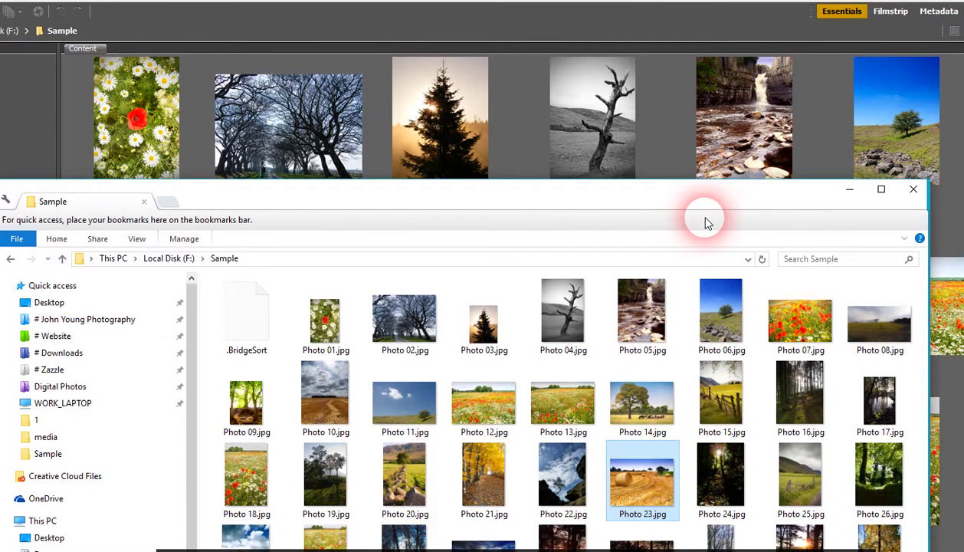
left_click_drag(705, 222, 675, 102)
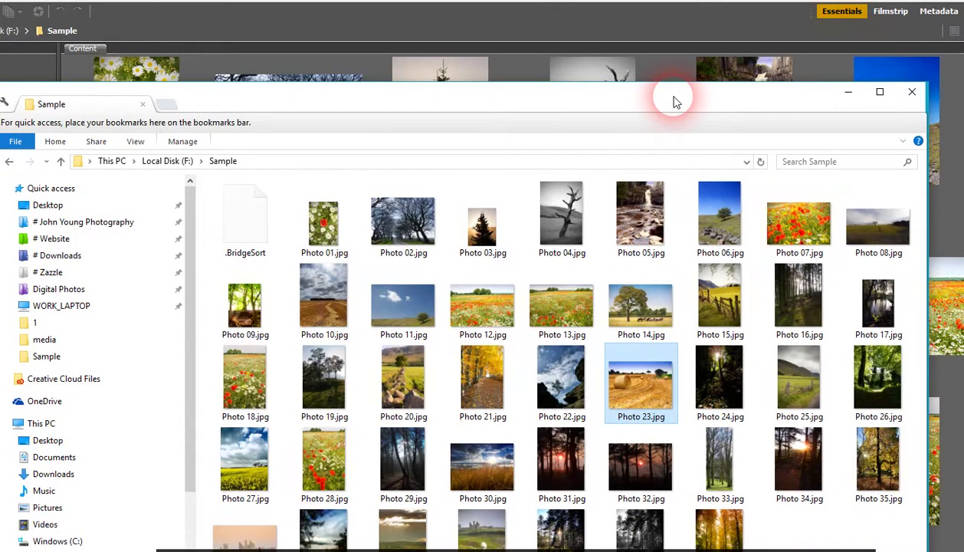
left_click(506, 126)
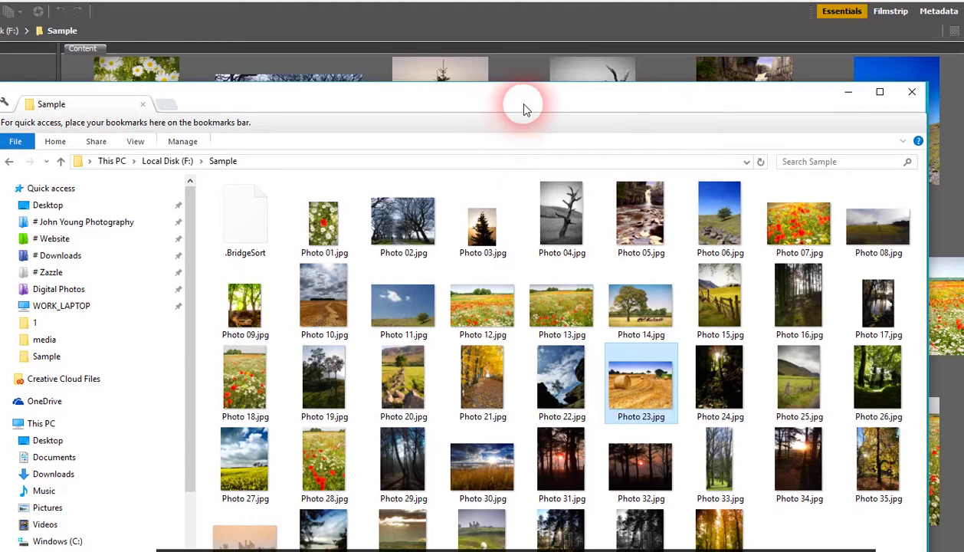
left_click_drag(525, 108, 528, 74)
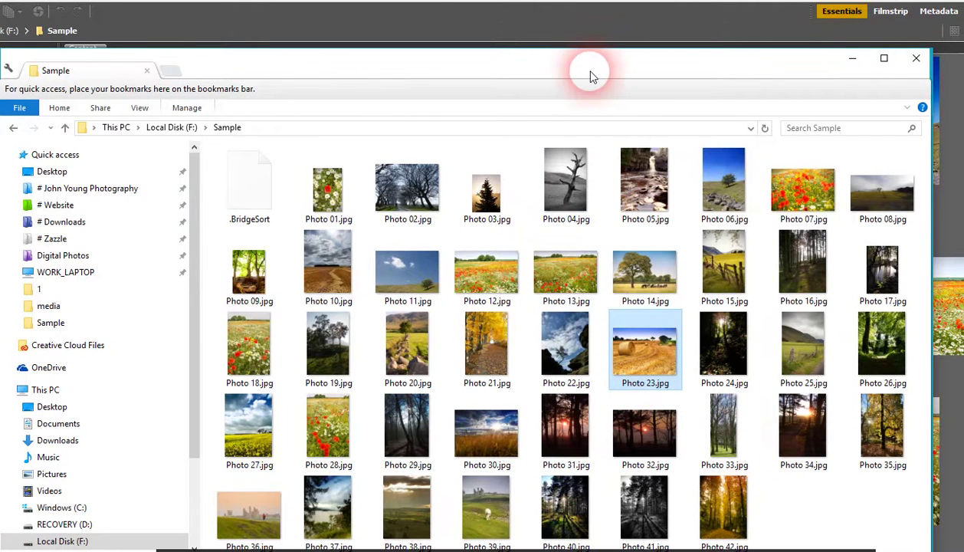
left_click_drag(585, 76, 595, 56)
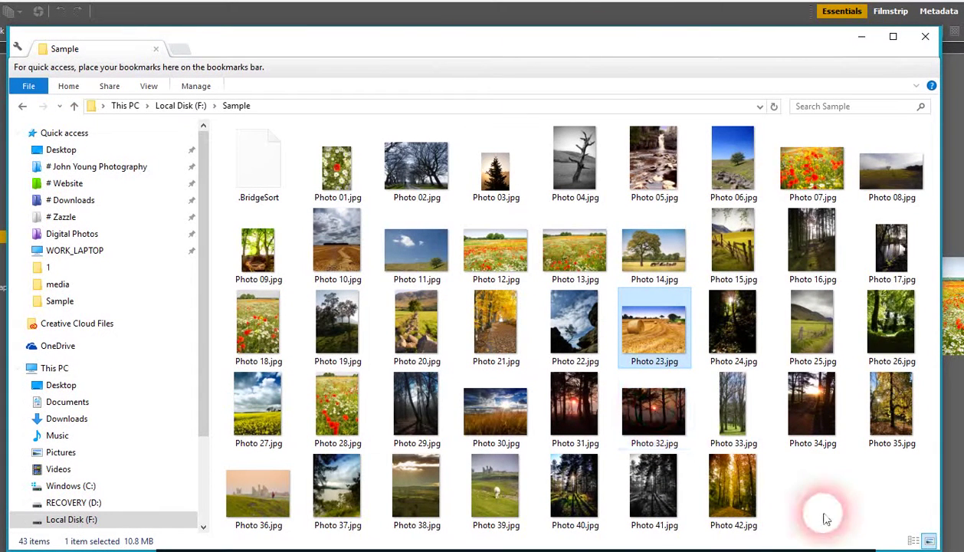